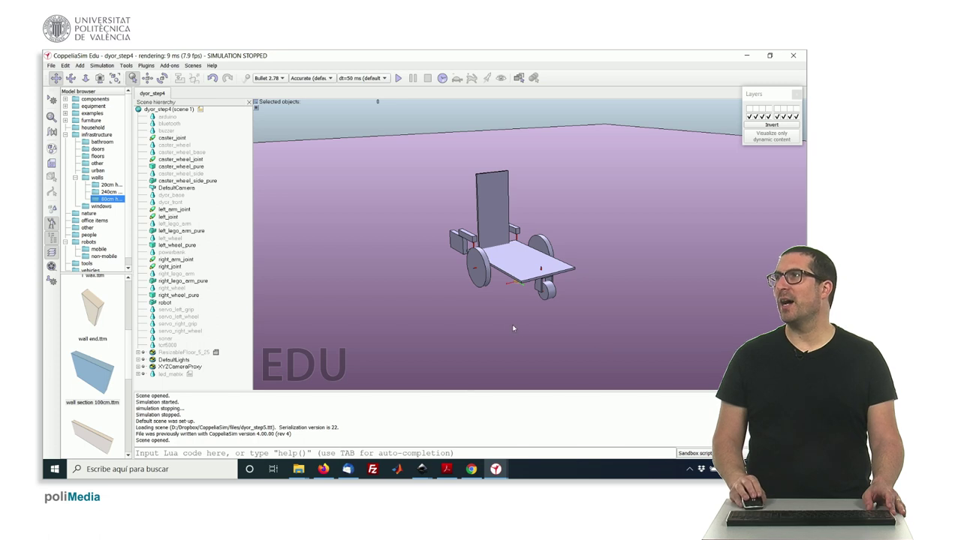
- Run the simulation to test the wheelchair robot from a level side view
{"action": "right_click_drag", "start_coordinate": [492, 316], "coordinate": [472, 303]}
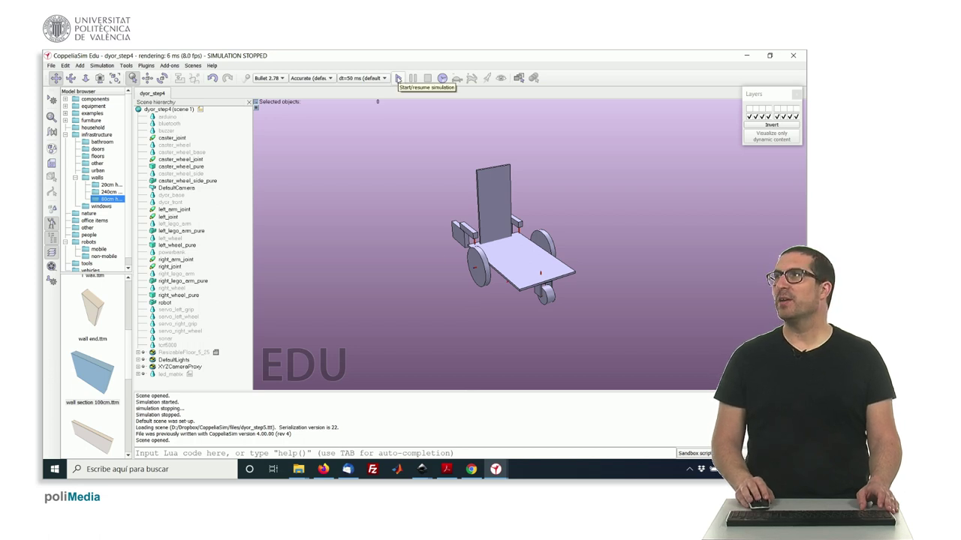
{"action": "left_click", "coordinate": [398, 78]}
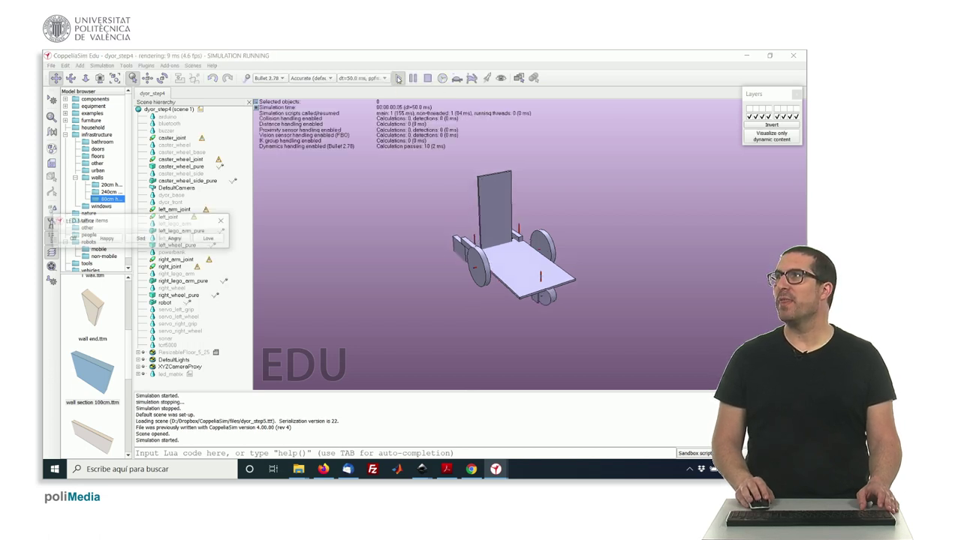
{"action": "left_click_drag", "start_coordinate": [466, 241], "coordinate": [486, 278]}
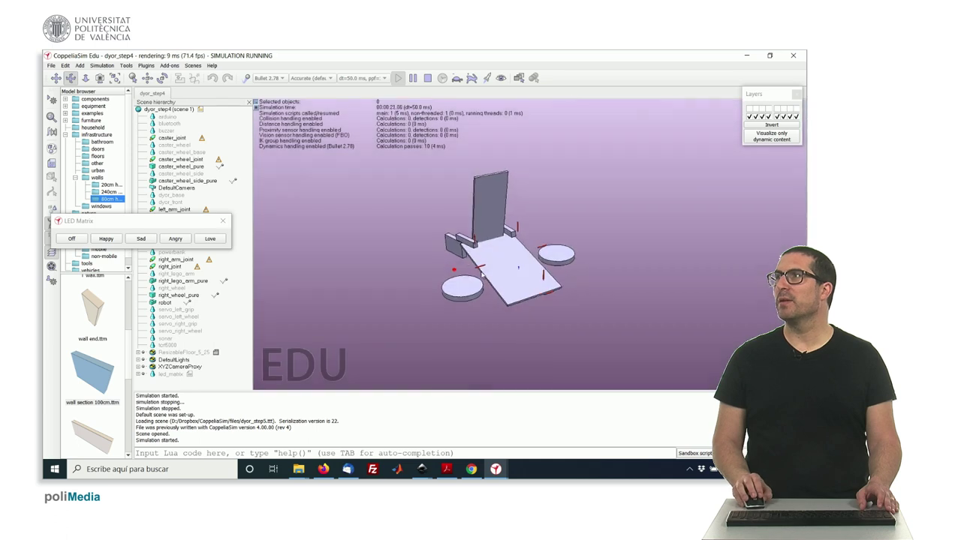
- Stop and reset the simulation, then select the robot object in the Scene hierarchy
{"action": "left_click", "coordinate": [485, 278]}
{"action": "left_click", "coordinate": [426, 79]}
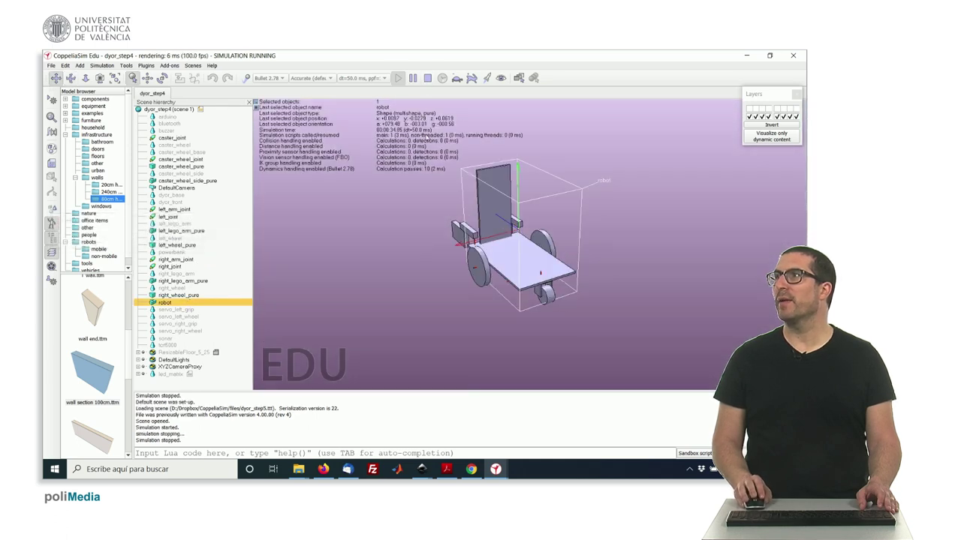
{"action": "left_click", "coordinate": [419, 275]}
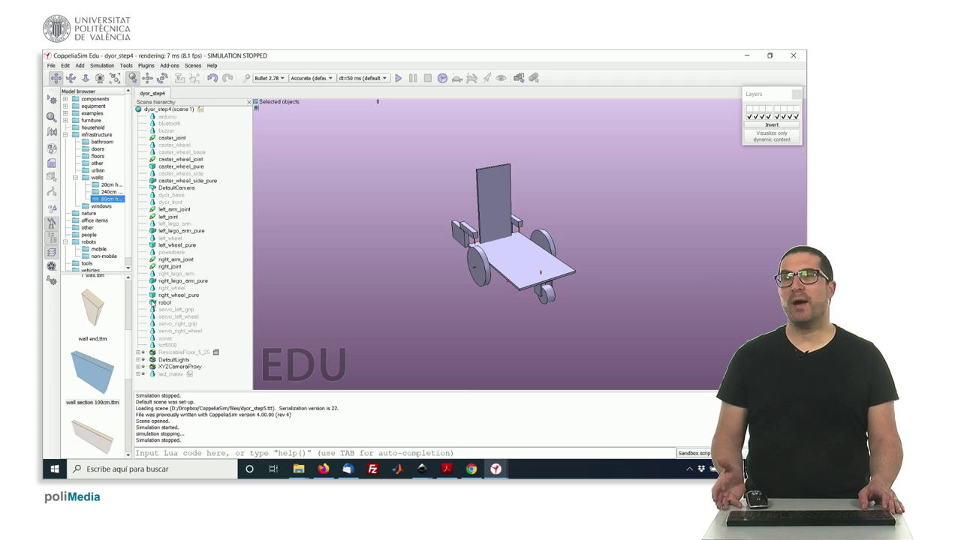
{"action": "left_click", "coordinate": [153, 302]}
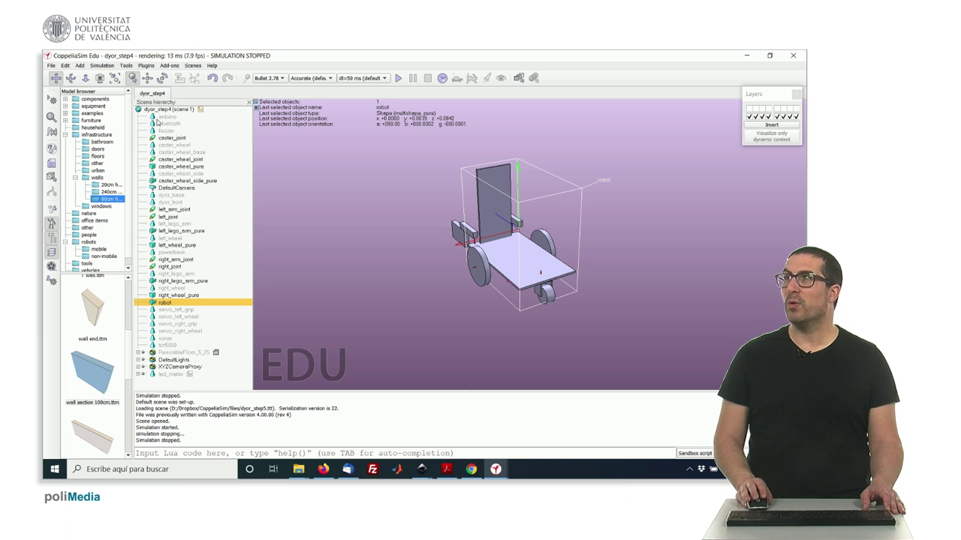
- Drag arduino, bluetooth, buzzer, dyor_base, dyor_front, left_joint and right_joint onto robot in the hierarchy
{"action": "left_click_drag", "start_coordinate": [155, 118], "coordinate": [171, 306]}
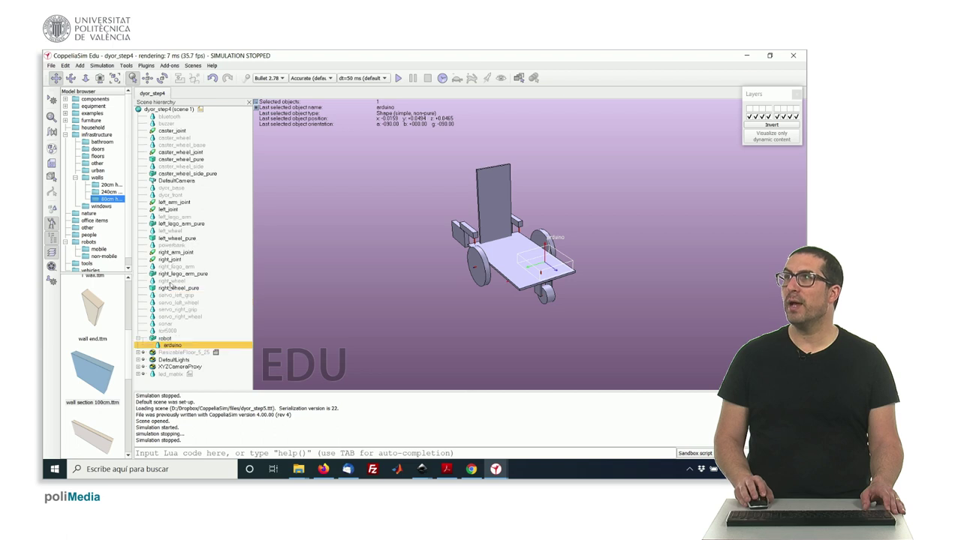
{"action": "left_click_drag", "start_coordinate": [169, 118], "coordinate": [171, 341]}
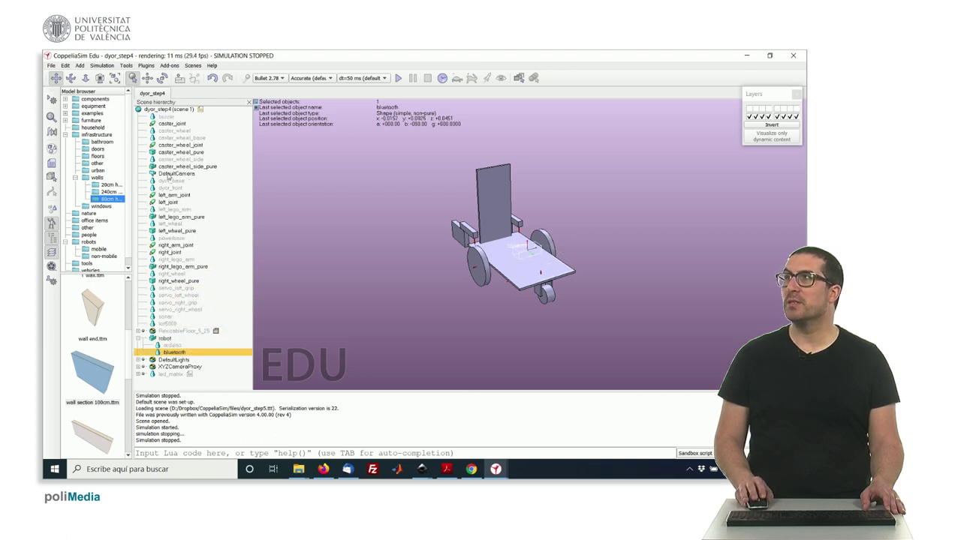
{"action": "left_click_drag", "start_coordinate": [166, 119], "coordinate": [182, 342]}
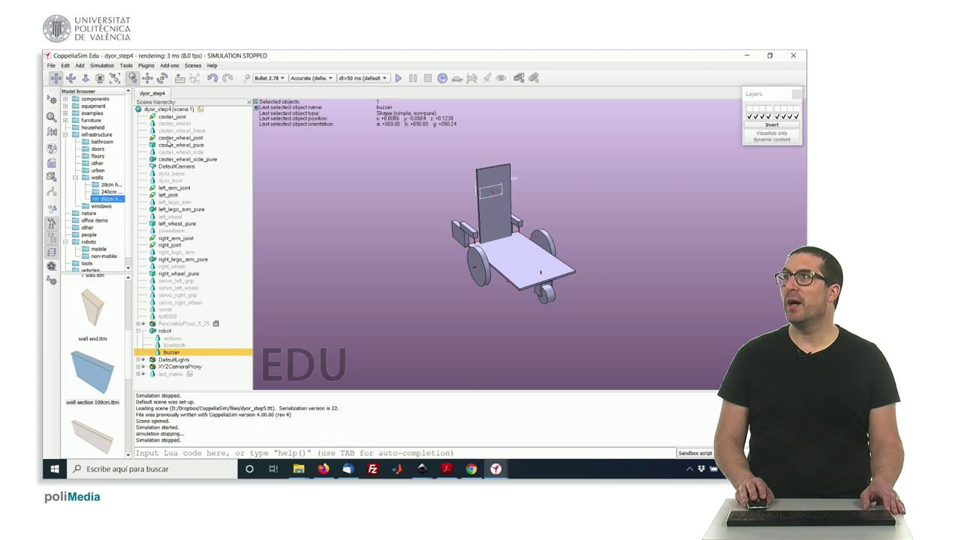
{"action": "left_click_drag", "start_coordinate": [167, 174], "coordinate": [165, 331]}
{"action": "left_click_drag", "start_coordinate": [170, 174], "coordinate": [173, 328]}
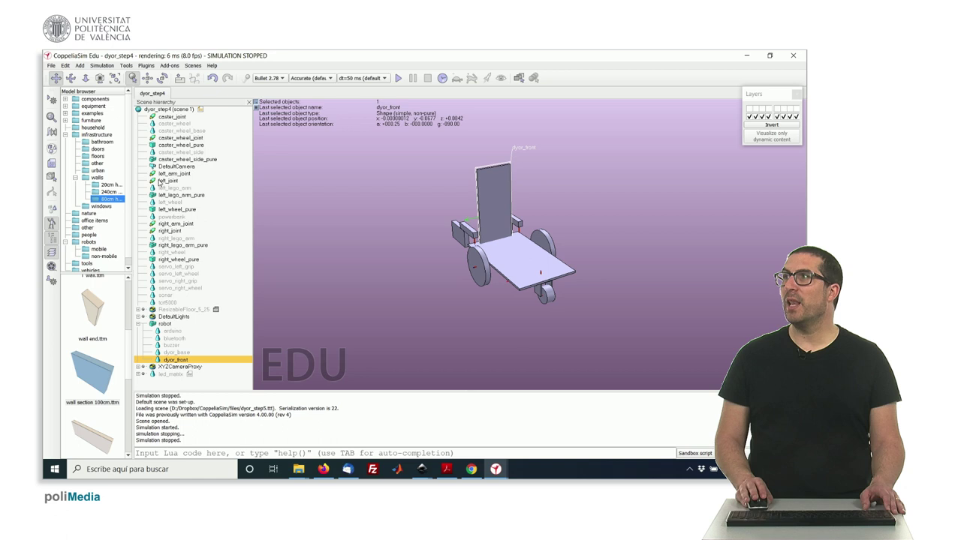
{"action": "left_click_drag", "start_coordinate": [159, 181], "coordinate": [167, 317]}
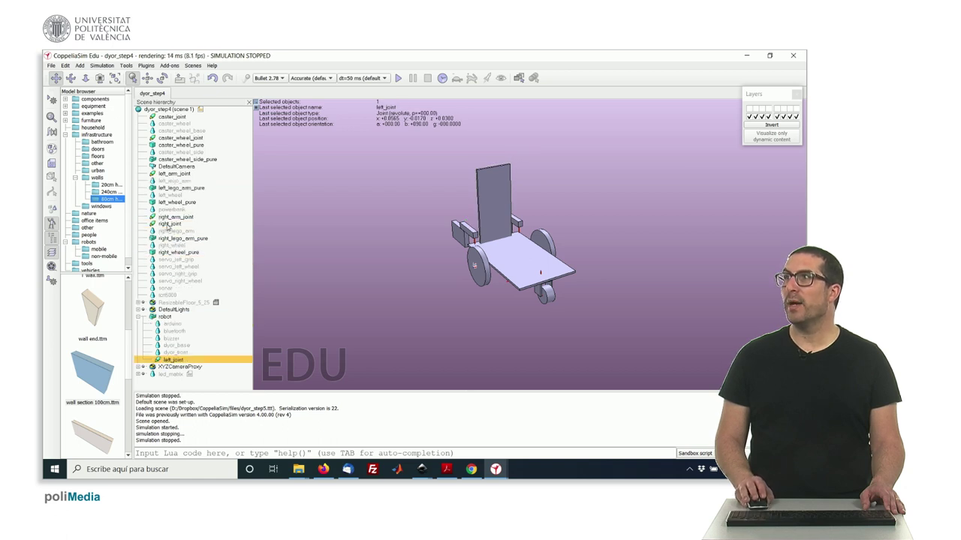
{"action": "left_click_drag", "start_coordinate": [169, 224], "coordinate": [164, 317]}
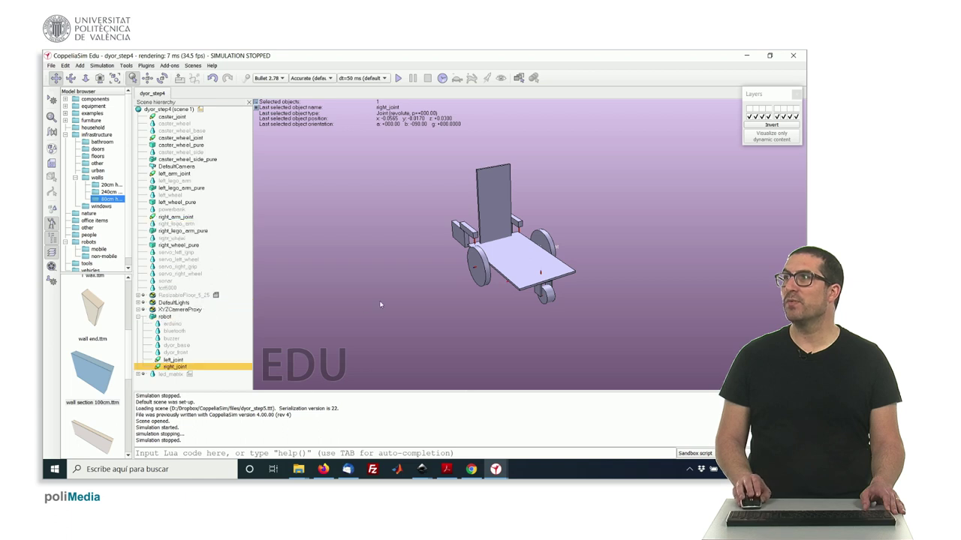
- Nest left_wheel_pure under left_joint in the robot hierarchy
{"action": "mouse_move", "coordinate": [427, 291]}
{"action": "right_mouse_down"}
{"action": "mouse_move", "coordinate": [373, 286]}
{"action": "mouse_move", "coordinate": [421, 282]}
{"action": "mouse_move", "coordinate": [430, 299]}
{"action": "right_mouse_up"}
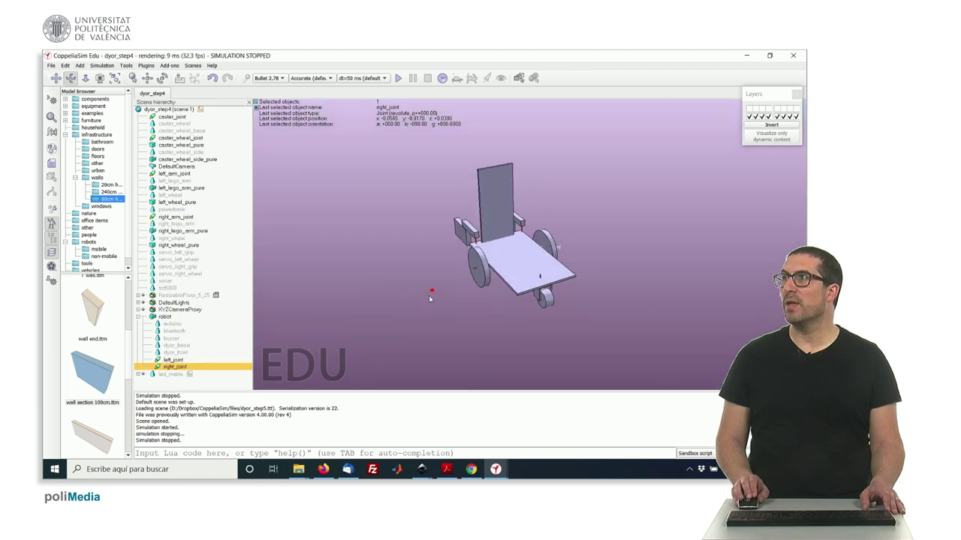
{"action": "left_click", "coordinate": [174, 361]}
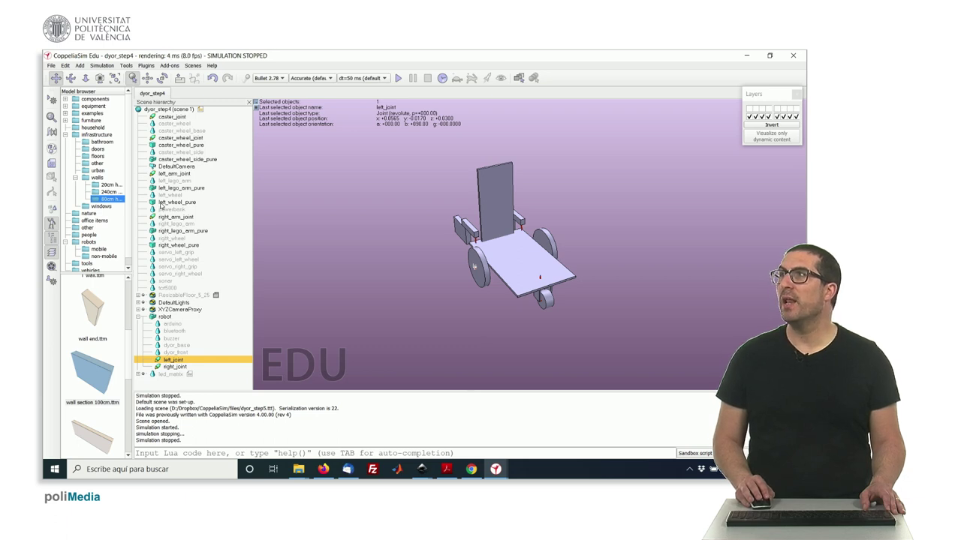
{"action": "left_click", "coordinate": [159, 204]}
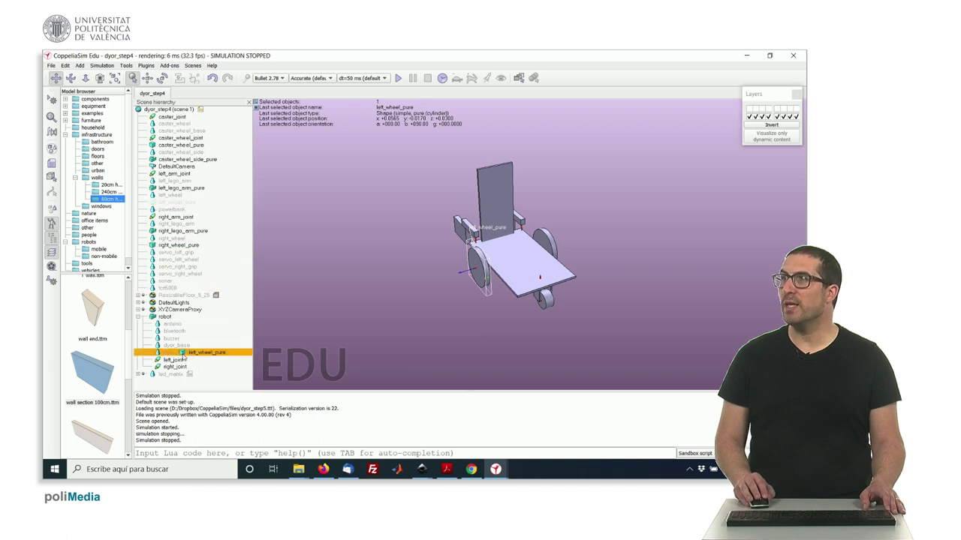
{"action": "left_click_drag", "start_coordinate": [181, 364], "coordinate": [178, 364]}
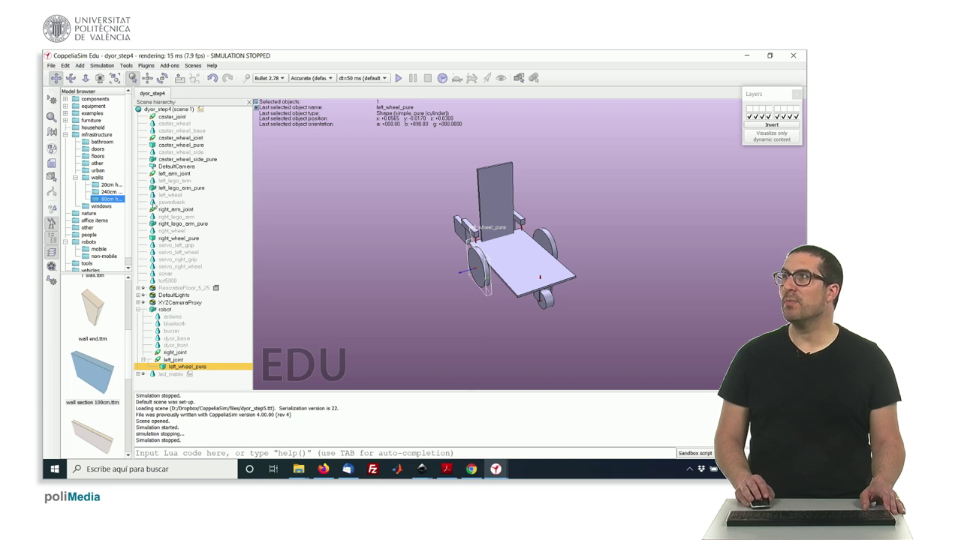
- Nest right_wheel_pure under right_joint, then deselect and view the wheelchair more frontally
{"action": "left_click", "coordinate": [177, 238]}
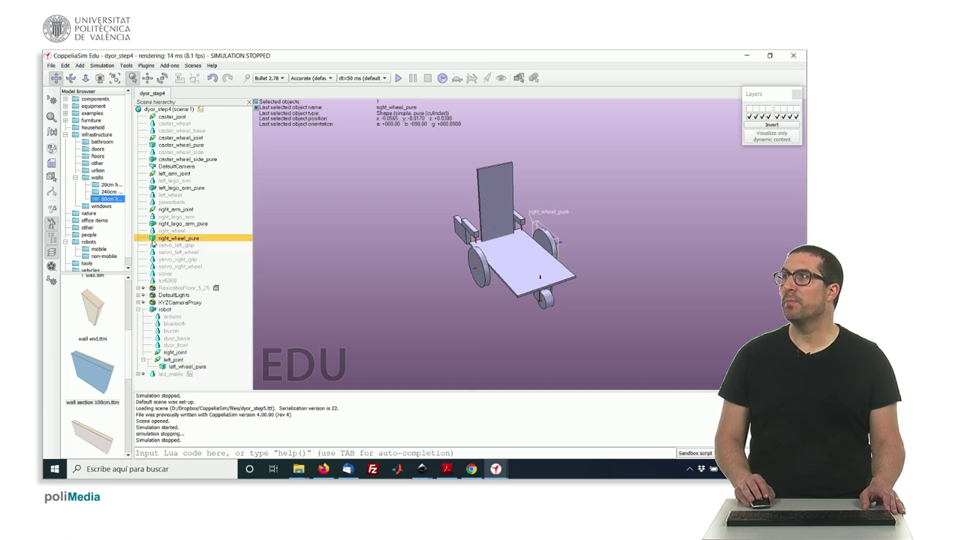
{"action": "left_click_drag", "start_coordinate": [154, 244], "coordinate": [184, 353]}
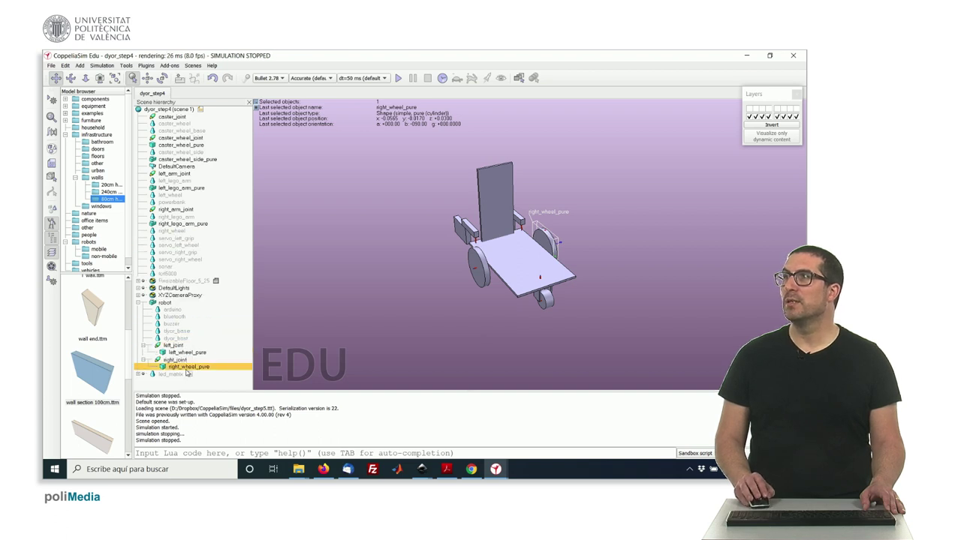
{"action": "left_click", "coordinate": [497, 310]}
{"action": "mouse_move", "coordinate": [504, 306]}
{"action": "middle_mouse_down"}
{"action": "mouse_move", "coordinate": [452, 296]}
{"action": "mouse_move", "coordinate": [450, 285]}
{"action": "mouse_move", "coordinate": [497, 300]}
{"action": "middle_mouse_up"}
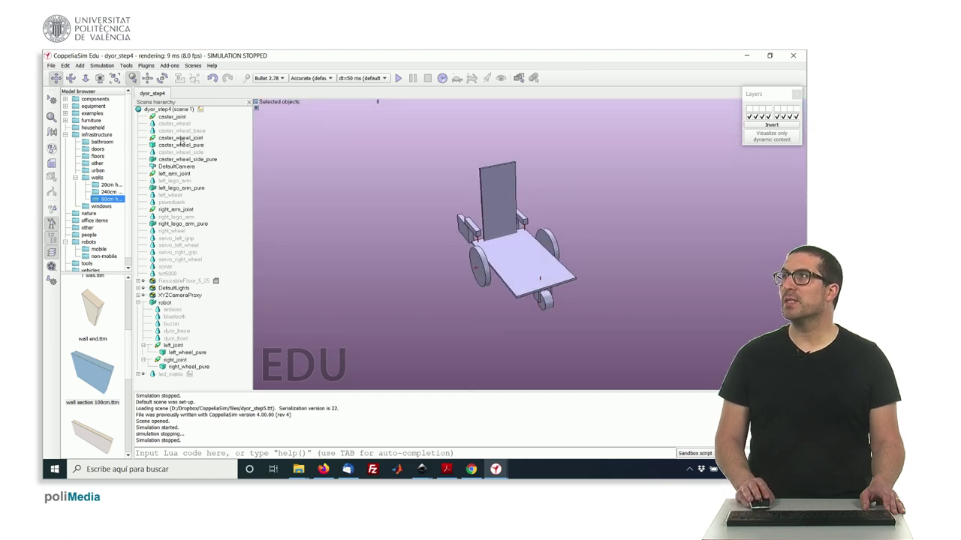
- Move caster_joint under robot in the Scene hierarchy
{"action": "left_click", "coordinate": [181, 139]}
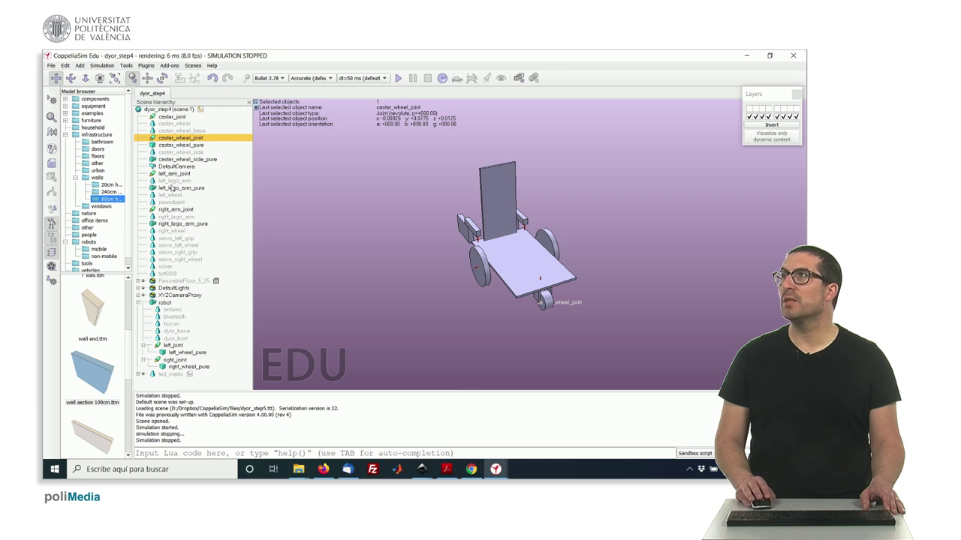
{"action": "left_click", "coordinate": [172, 117]}
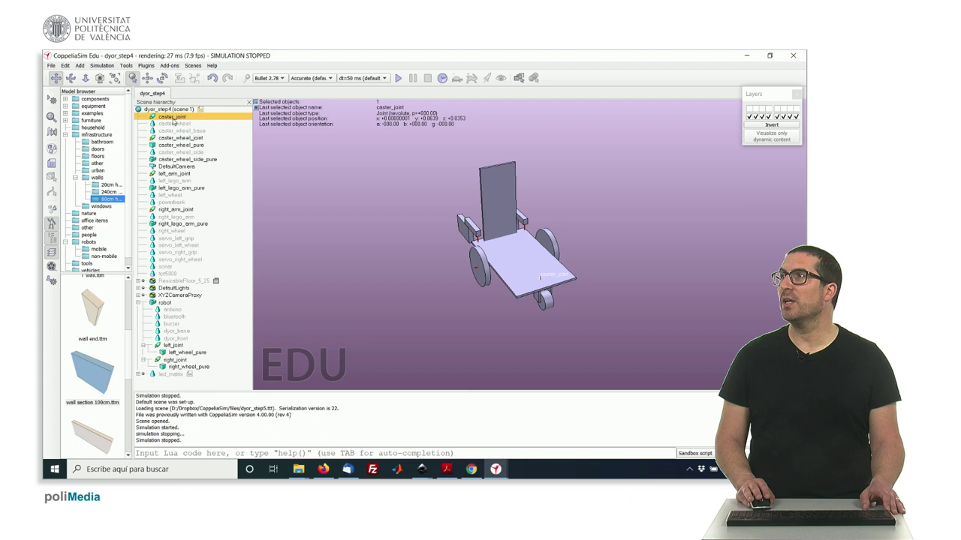
{"action": "left_click_drag", "start_coordinate": [154, 118], "coordinate": [180, 303]}
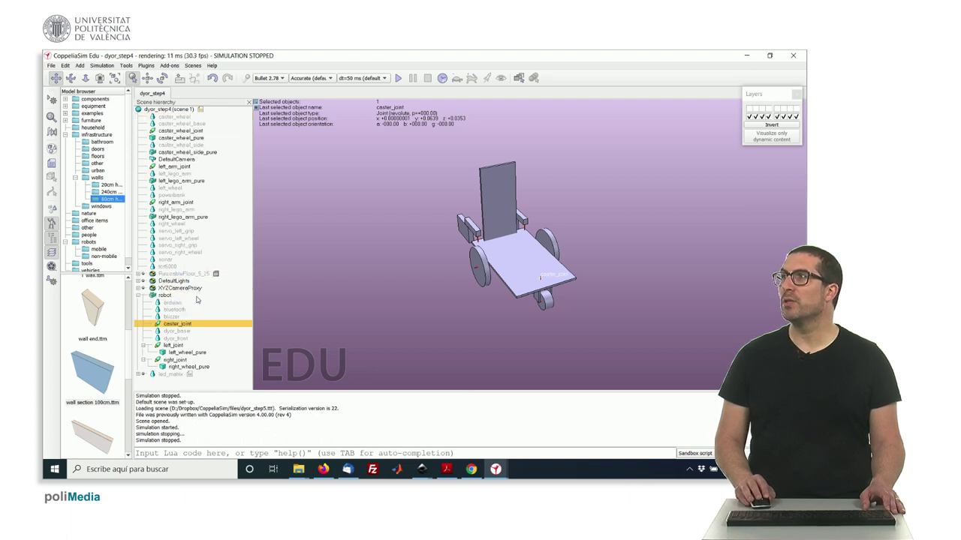
{"action": "right_click_drag", "start_coordinate": [394, 295], "coordinate": [383, 258]}
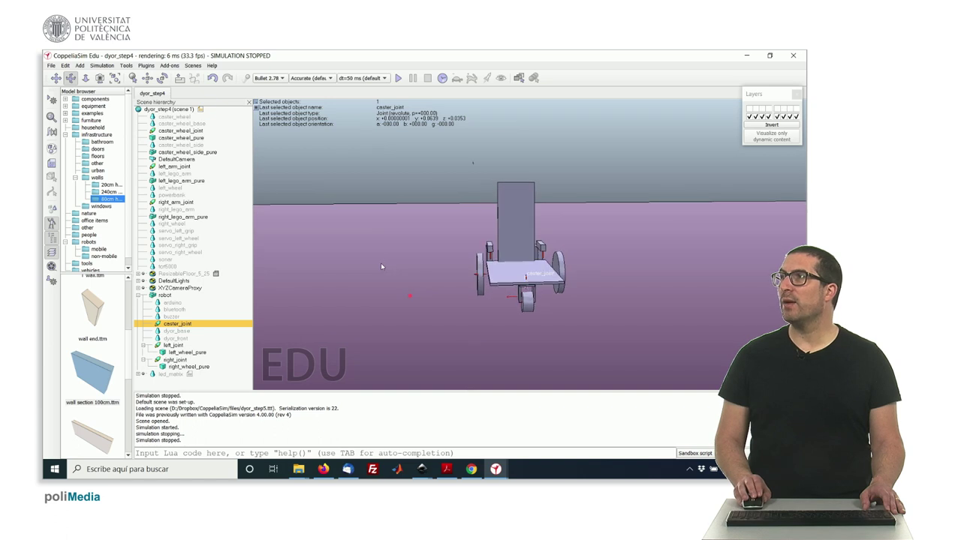
- Nest caster_wheel_side_pure under caster_joint and caster_wheel_joint under caster_wheel_side_pure
{"action": "left_click", "coordinate": [533, 294]}
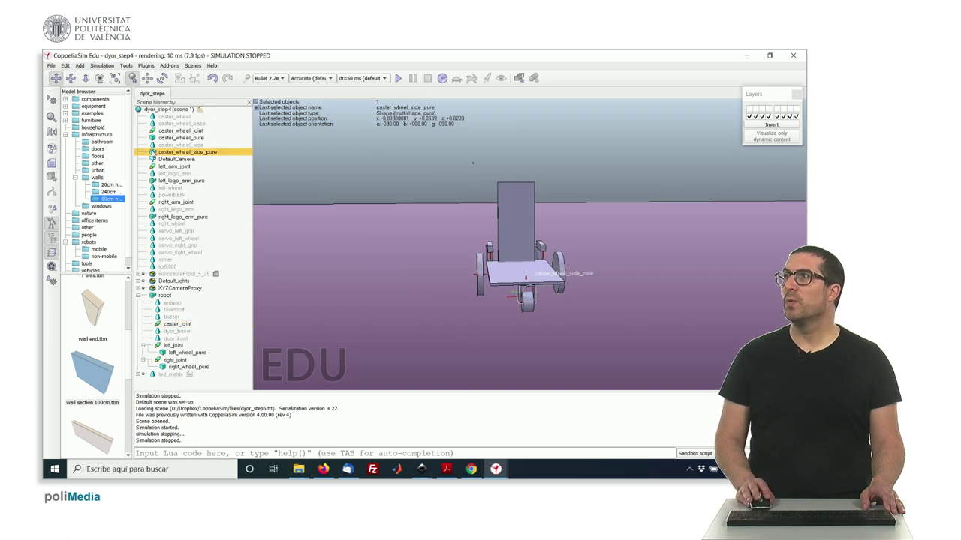
{"action": "left_click_drag", "start_coordinate": [152, 153], "coordinate": [214, 321]}
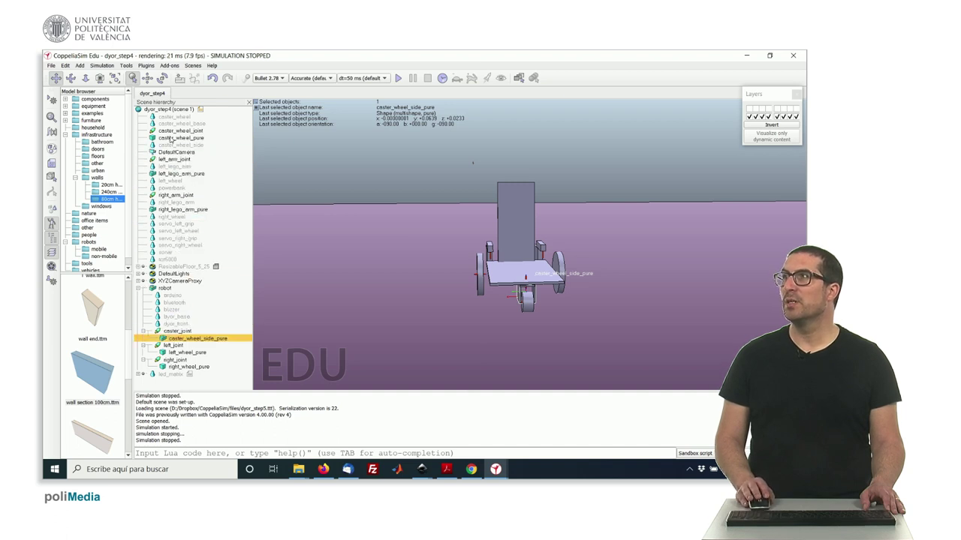
{"action": "left_click", "coordinate": [169, 131]}
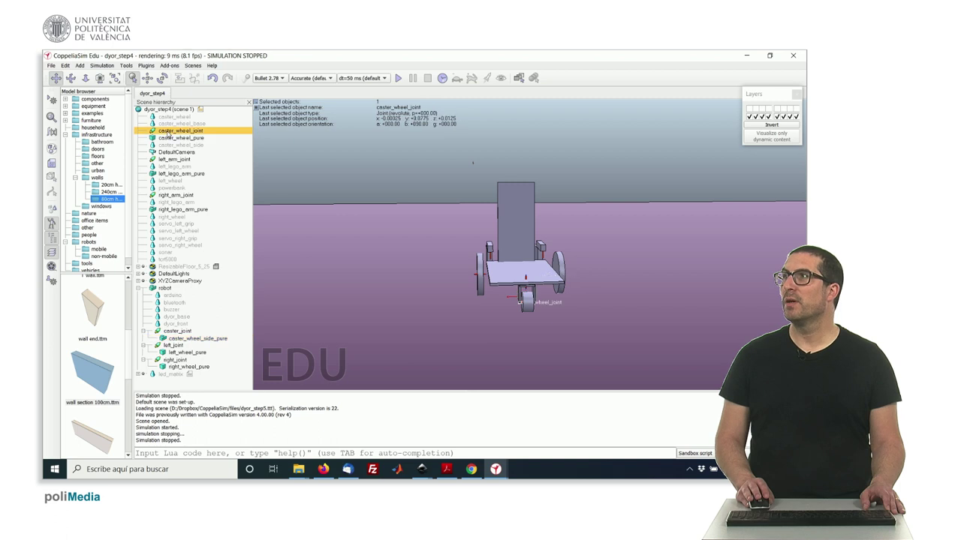
{"action": "left_click_drag", "start_coordinate": [153, 137], "coordinate": [194, 339]}
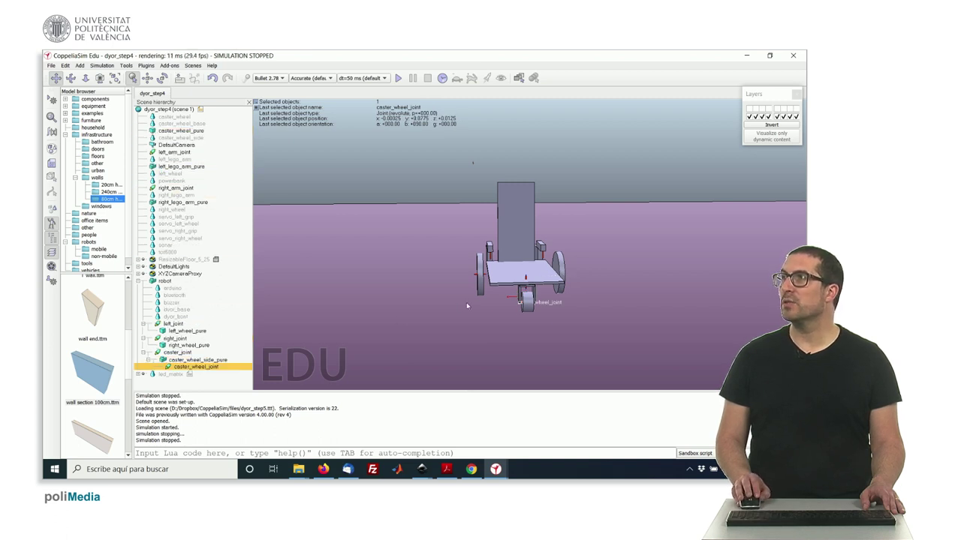
- Nest caster_wheel_pure under caster_wheel_joint to complete the caster chain
{"action": "middle_click_drag", "start_coordinate": [508, 305], "coordinate": [483, 335]}
{"action": "left_click", "coordinate": [482, 337]}
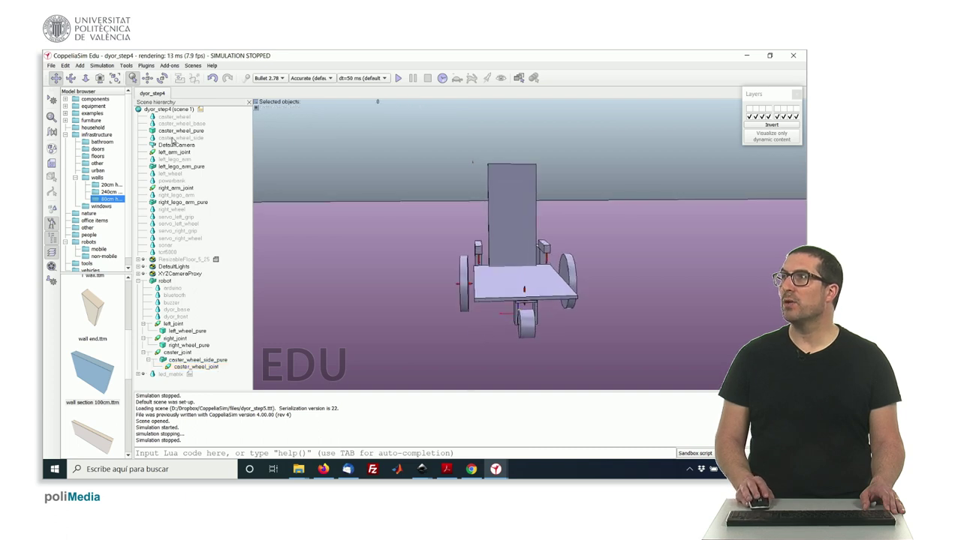
{"action": "left_click_drag", "start_coordinate": [163, 131], "coordinate": [200, 367]}
{"action": "left_click", "coordinate": [413, 282]}
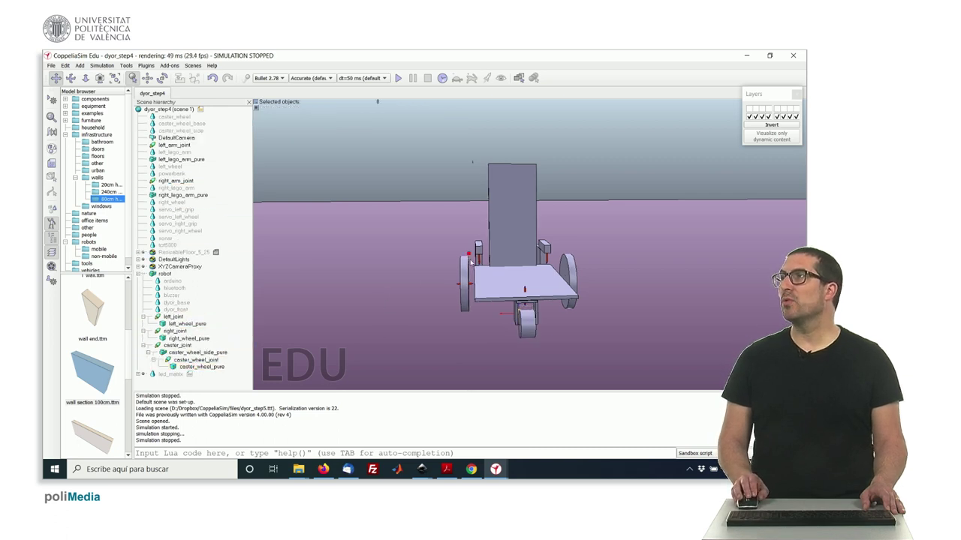
{"action": "middle_click_drag", "start_coordinate": [413, 282], "coordinate": [475, 282]}
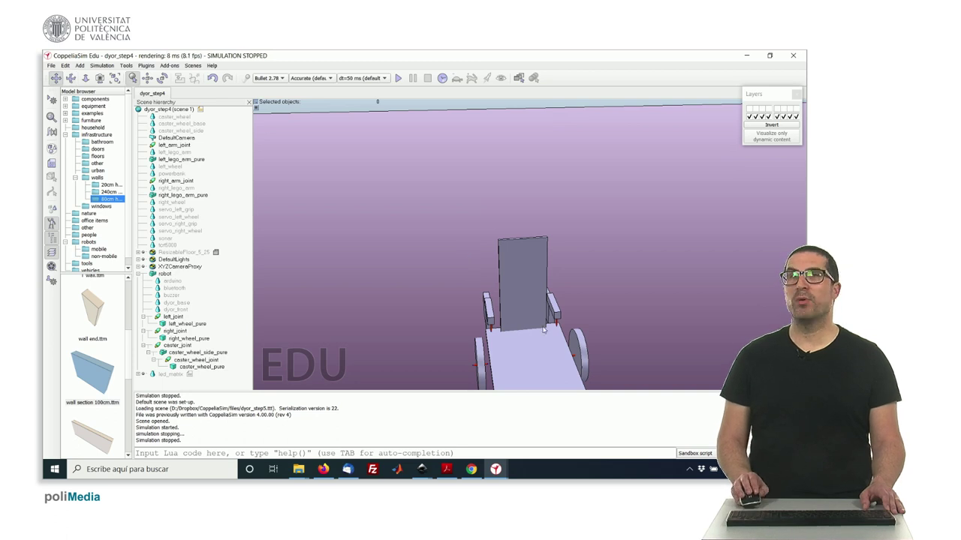
{"action": "middle_click_drag", "start_coordinate": [500, 320], "coordinate": [458, 281]}
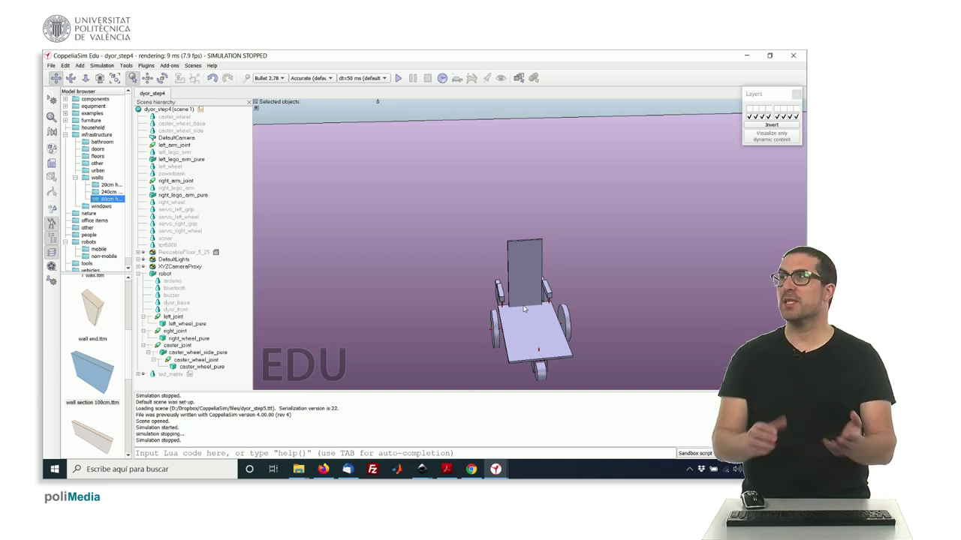
{"action": "middle_click_drag", "start_coordinate": [411, 295], "coordinate": [518, 247]}
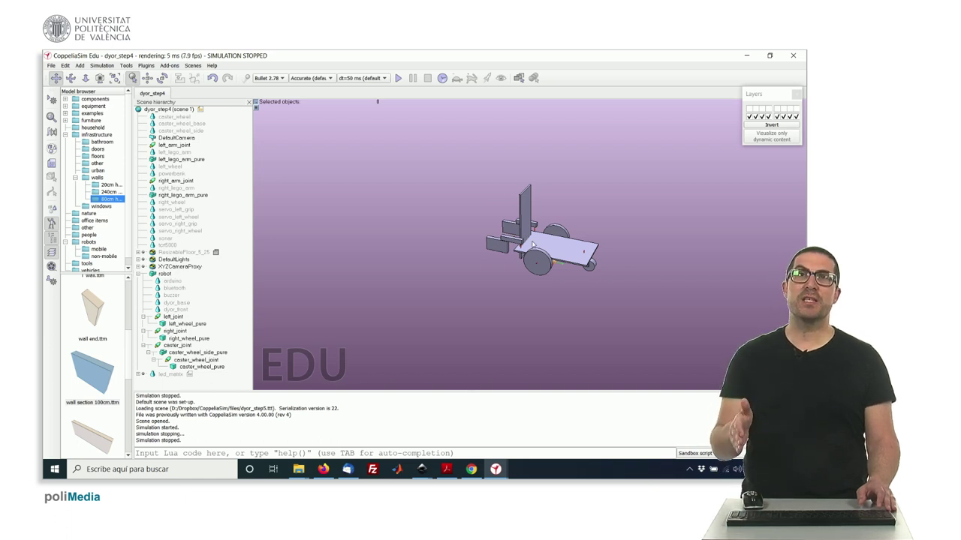
{"action": "middle_click_drag", "start_coordinate": [557, 255], "coordinate": [528, 259]}
{"action": "left_click", "coordinate": [499, 241]}
{"action": "left_click", "coordinate": [510, 271]}
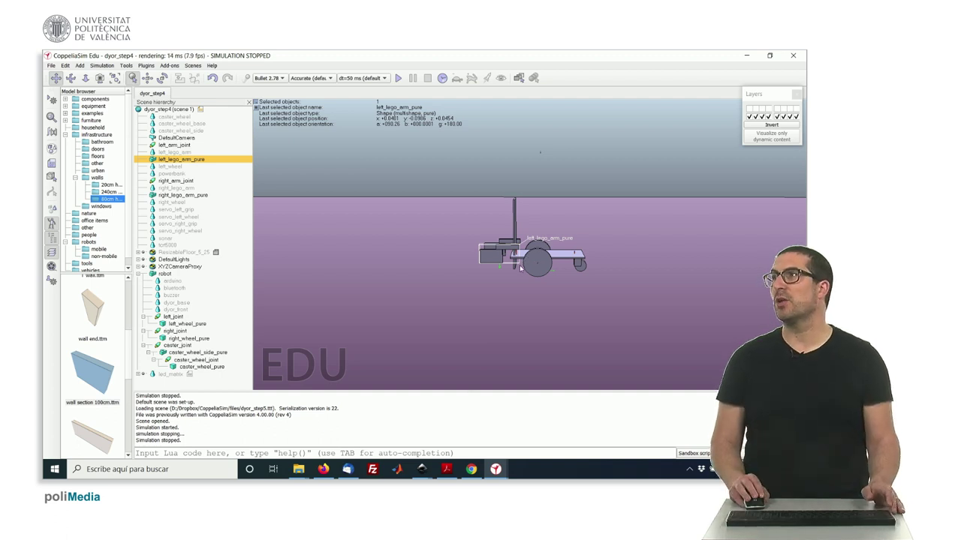
{"action": "middle_click_drag", "start_coordinate": [569, 277], "coordinate": [601, 209]}
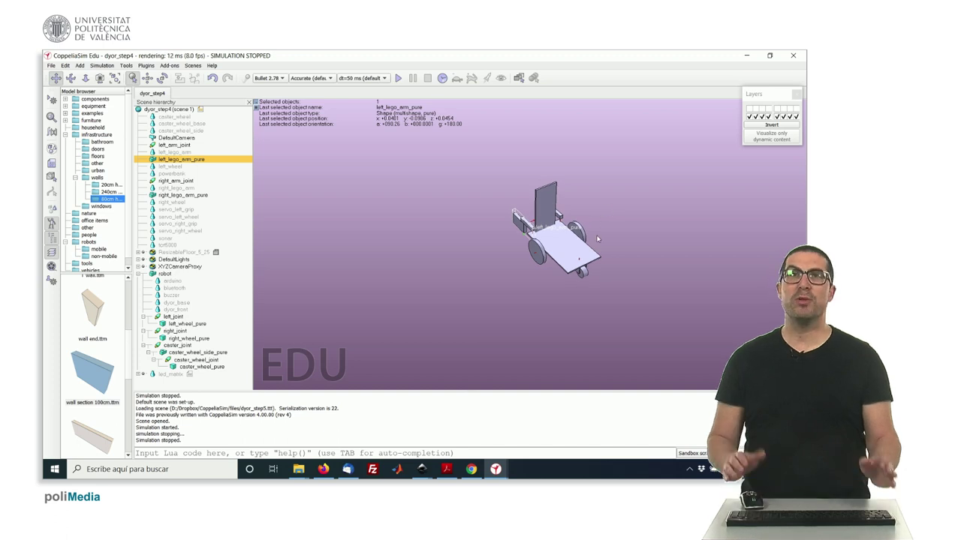